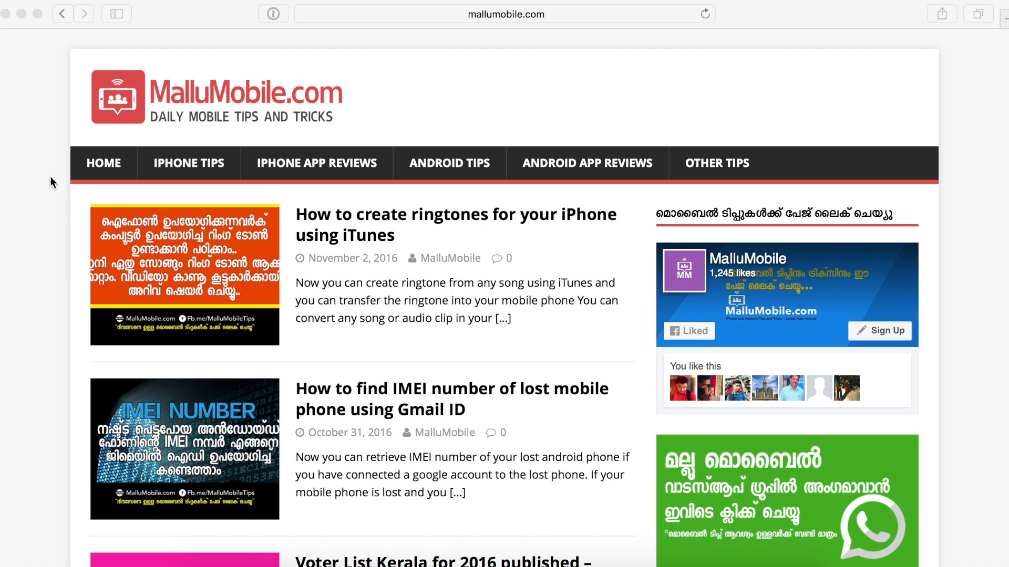
- Open a new browser tab and enter the router address 192.168.0.1
click(51, 182)
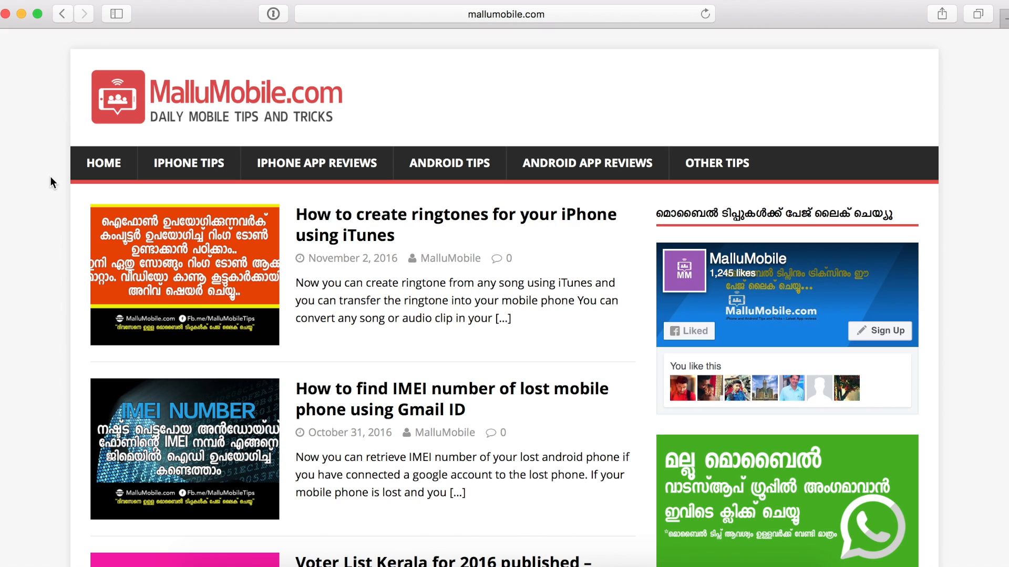
key(super+t)
text(191)
key(BackSpace)
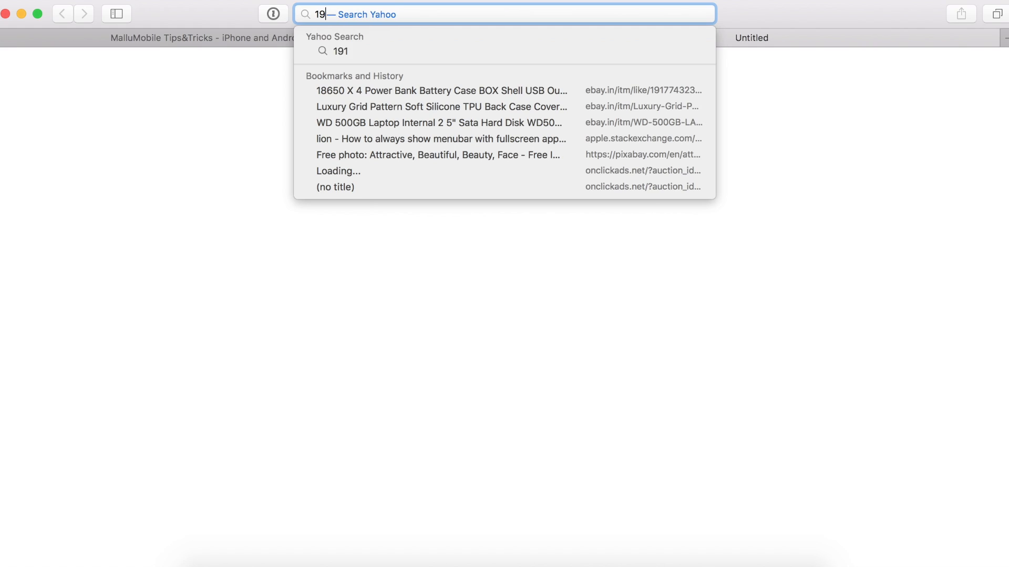
text(2)
key(Right)
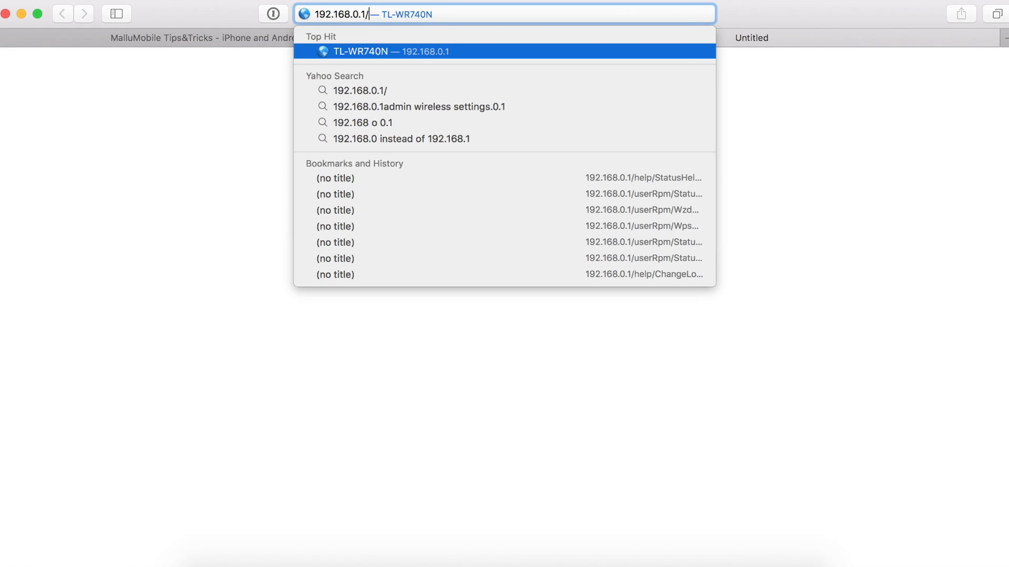
key(BackSpace)
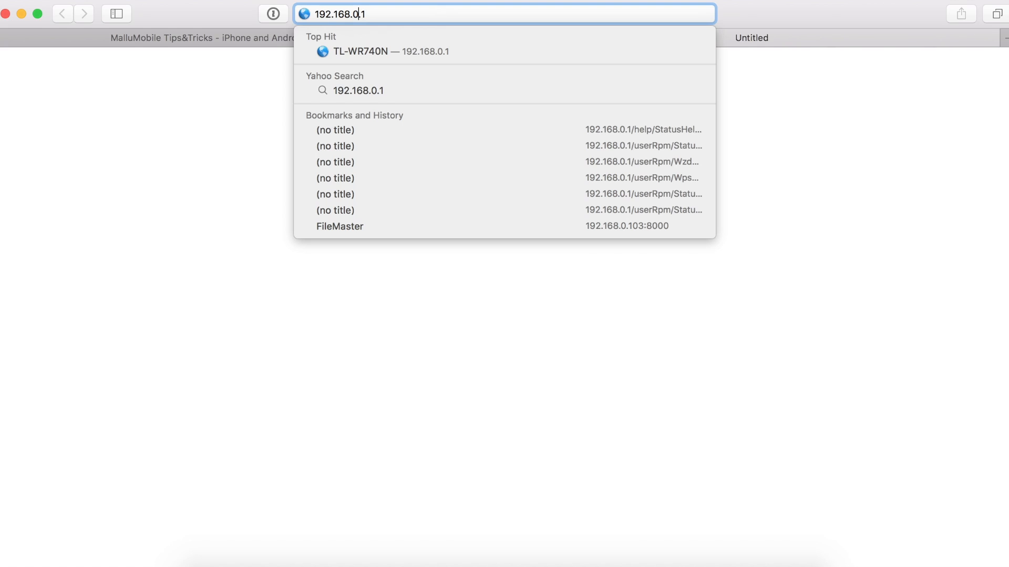
- Change the address to 192.168.10.1 and try to load the router page from it
key(Left)
key(Left)
key(BackSpace)
text(10)
key(Right)
key(Right)
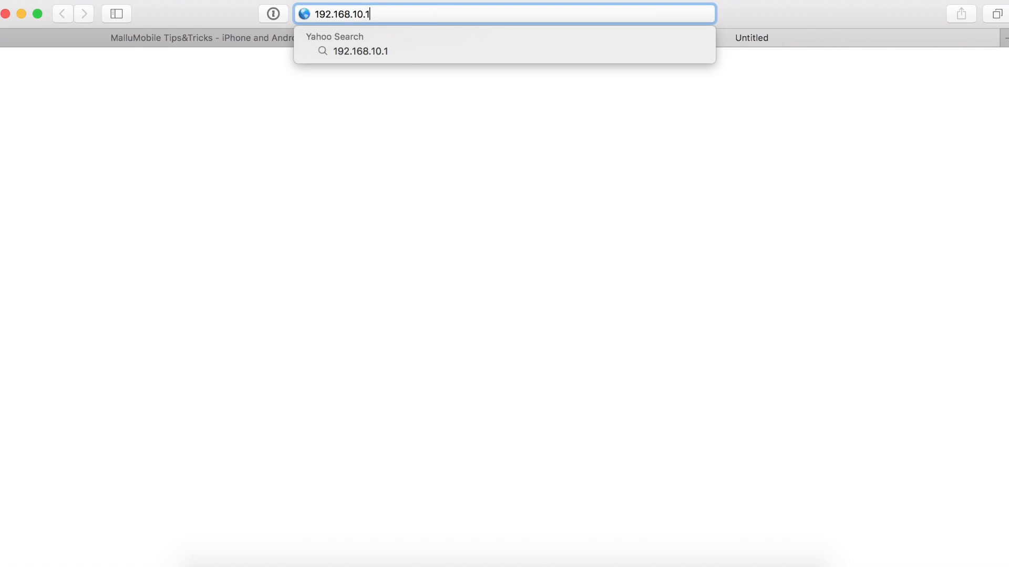
key(Return)
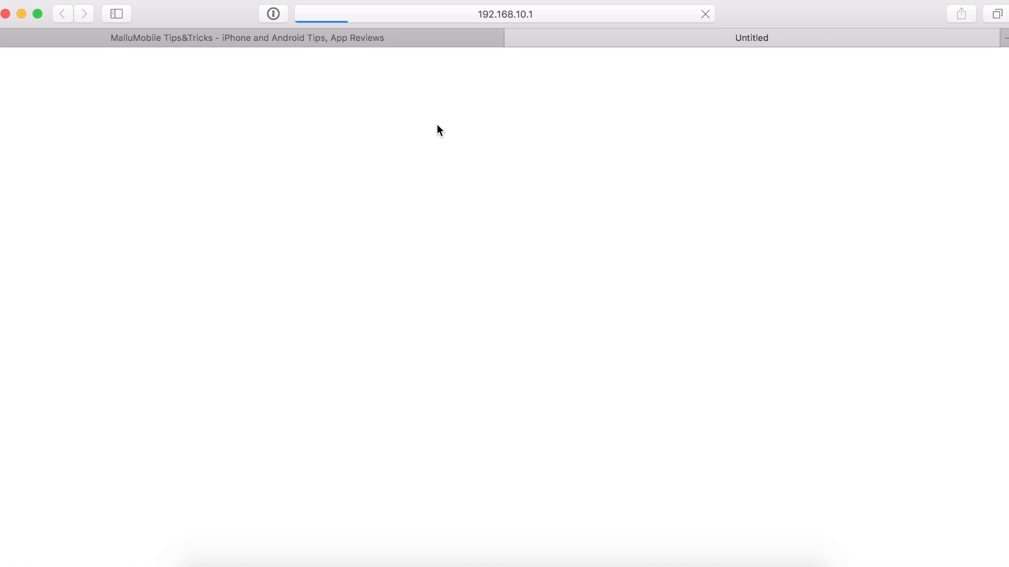
click(561, 17)
click(535, 19)
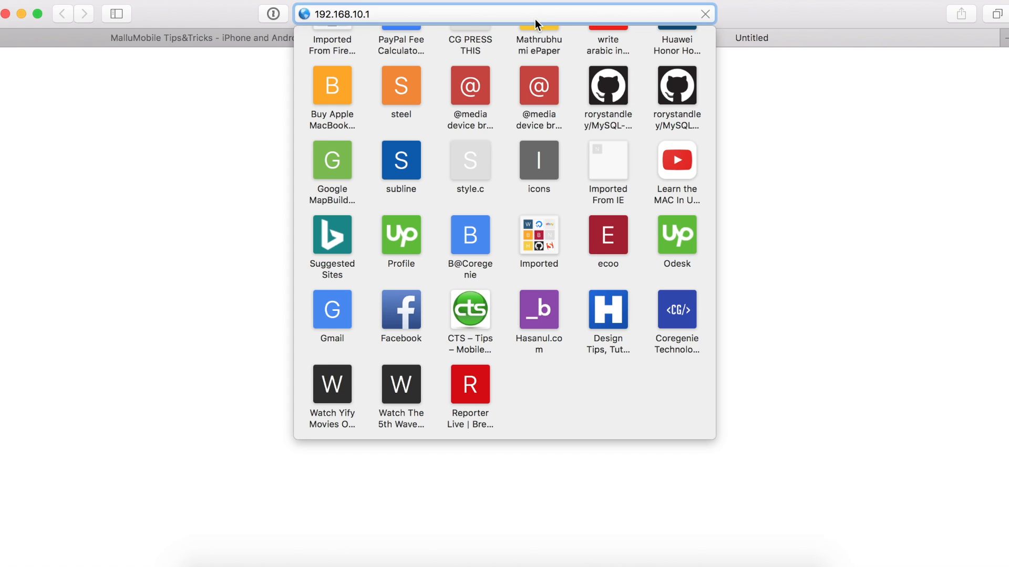
key(Return)
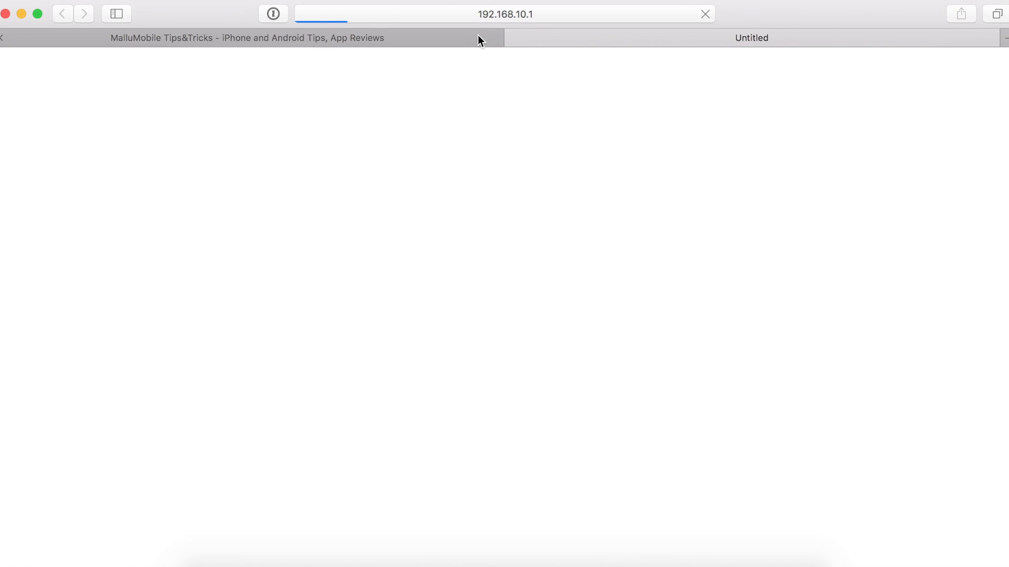
- Correct the address to 192.168.0.1 and load the router's administration page
click(501, 11)
click(407, 14)
key(BackSpace)
key(BackSpace)
key(BackSpace)
key(BackSpace)
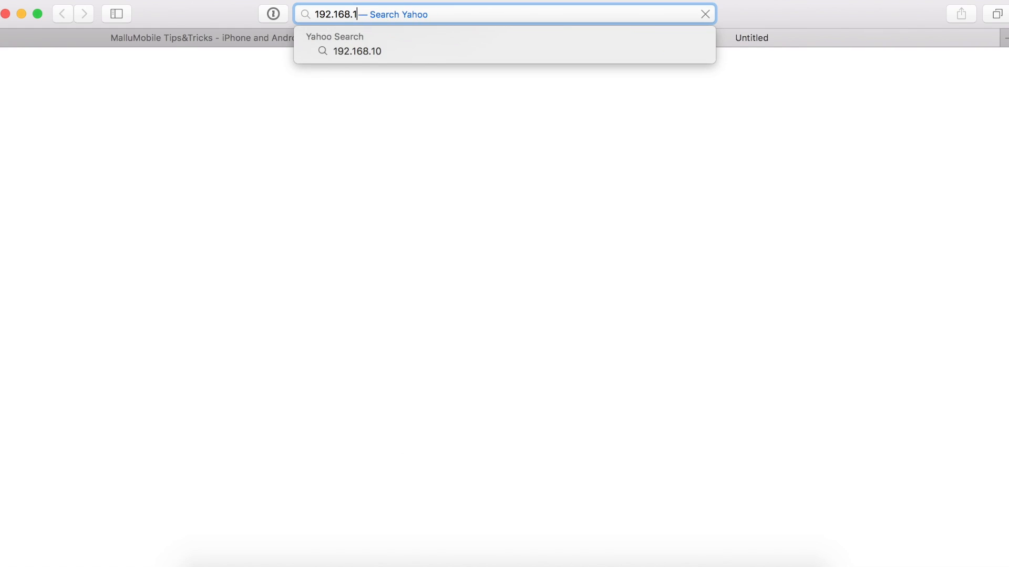
text(0.1)
key(Return)
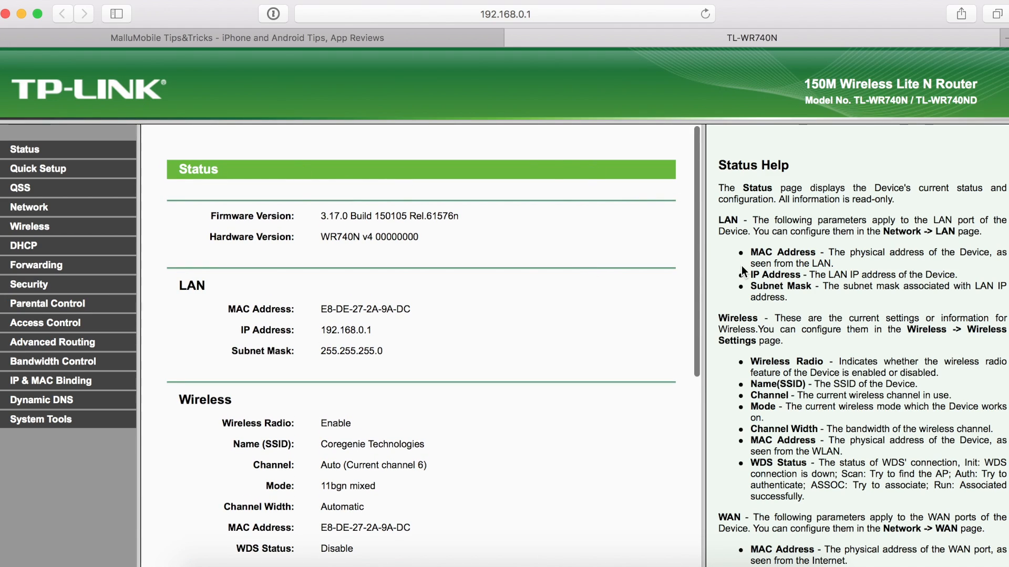
- Open the router's DHCP Clients List and refresh it
scroll(743, 271, down, 5)
scroll(741, 265, up, 5)
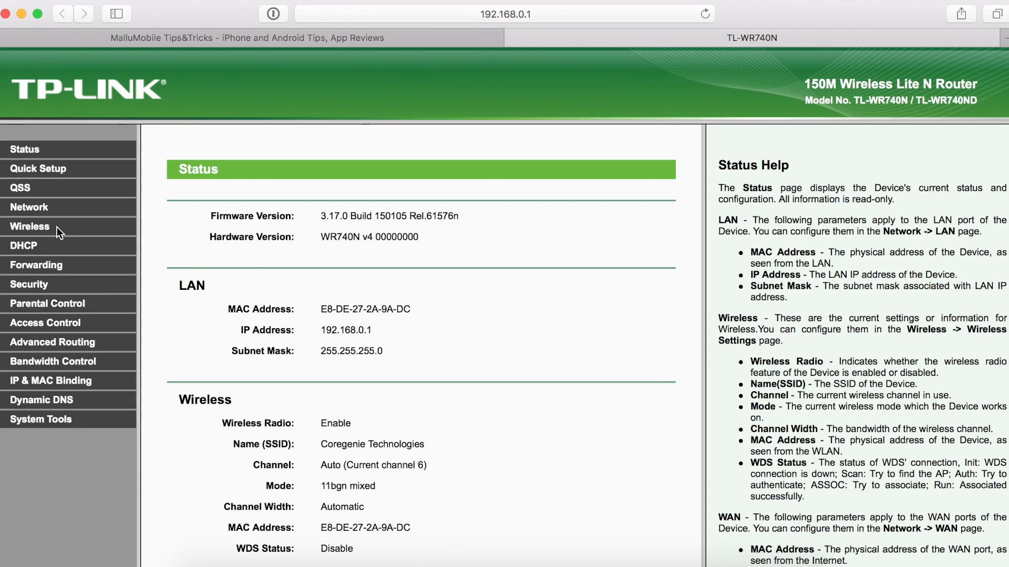
click(29, 251)
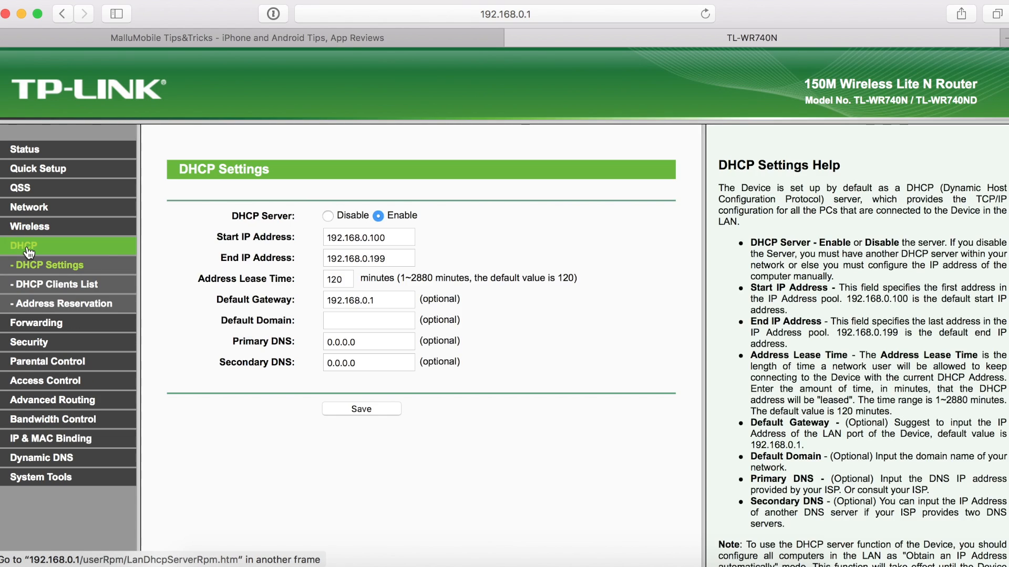
click(53, 288)
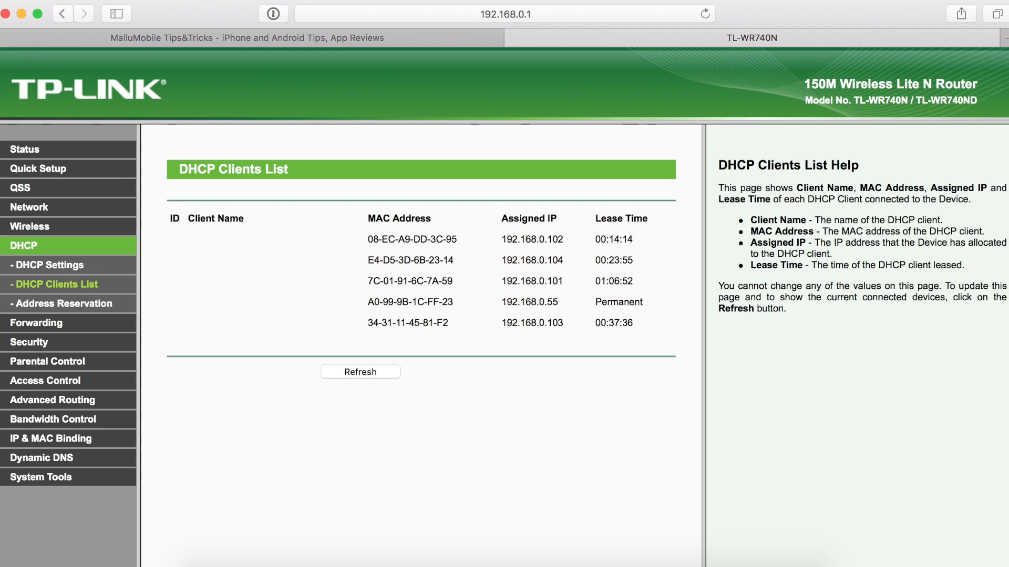
click(350, 371)
click(345, 370)
drag(262, 226, 326, 239)
click(310, 250)
triple_click(400, 239)
click(380, 237)
drag(367, 239, 462, 240)
key(super+c)
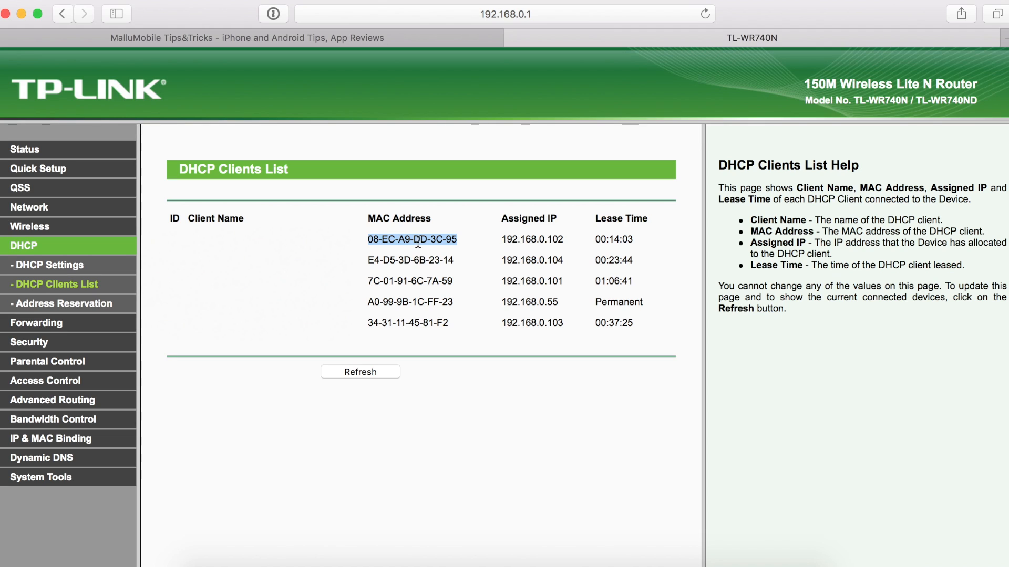
click(357, 251)
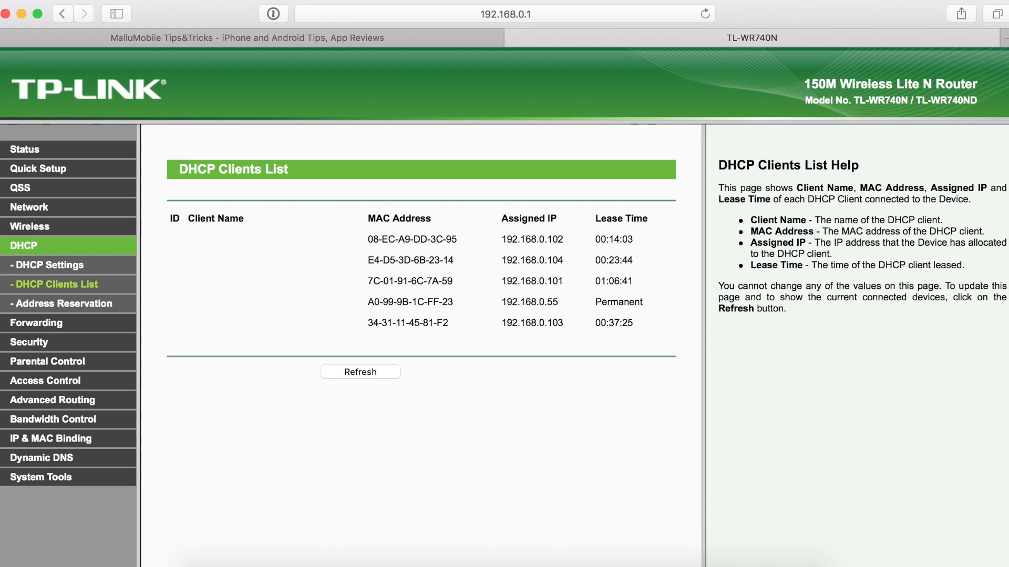
- Look through the Security, Access Control, Advanced Routing and Parental Control pages for the MAC filtering settings
click(48, 339)
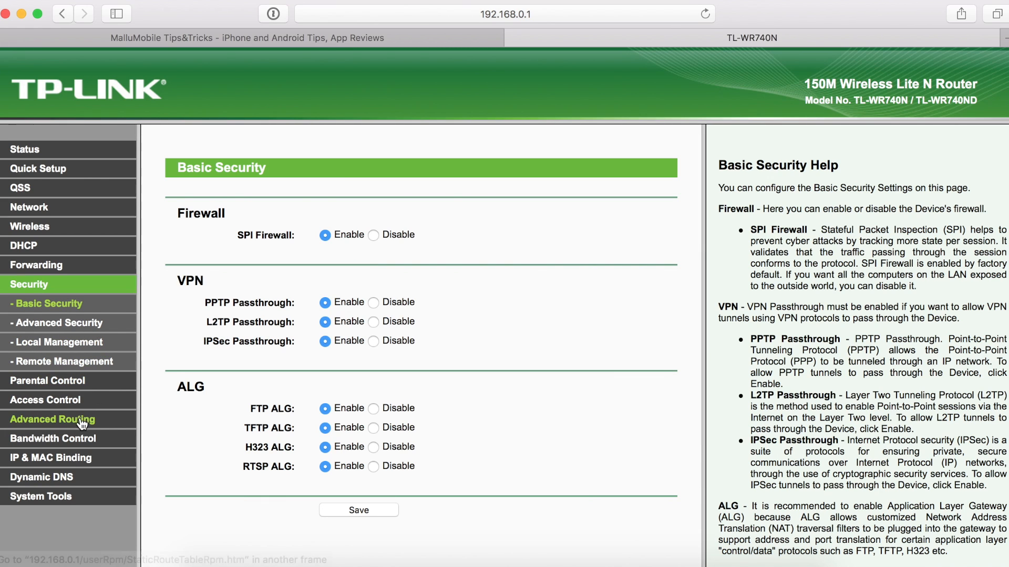
click(58, 380)
click(64, 324)
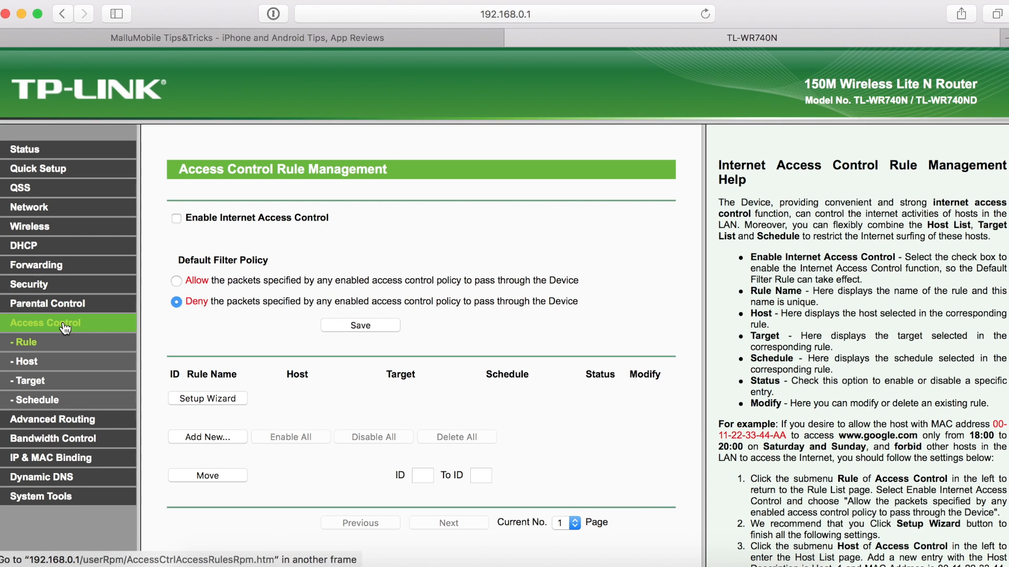
click(61, 419)
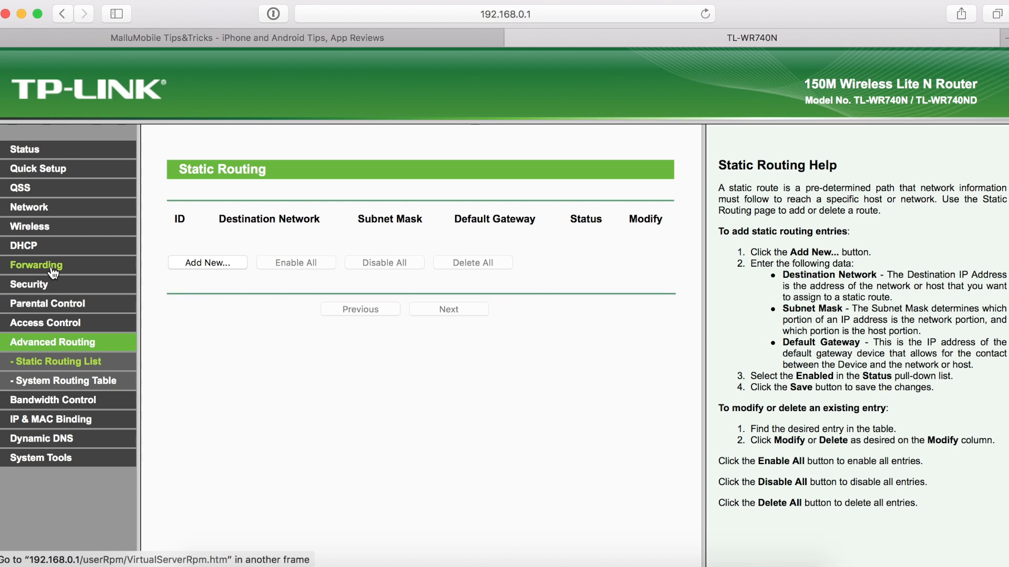
click(50, 307)
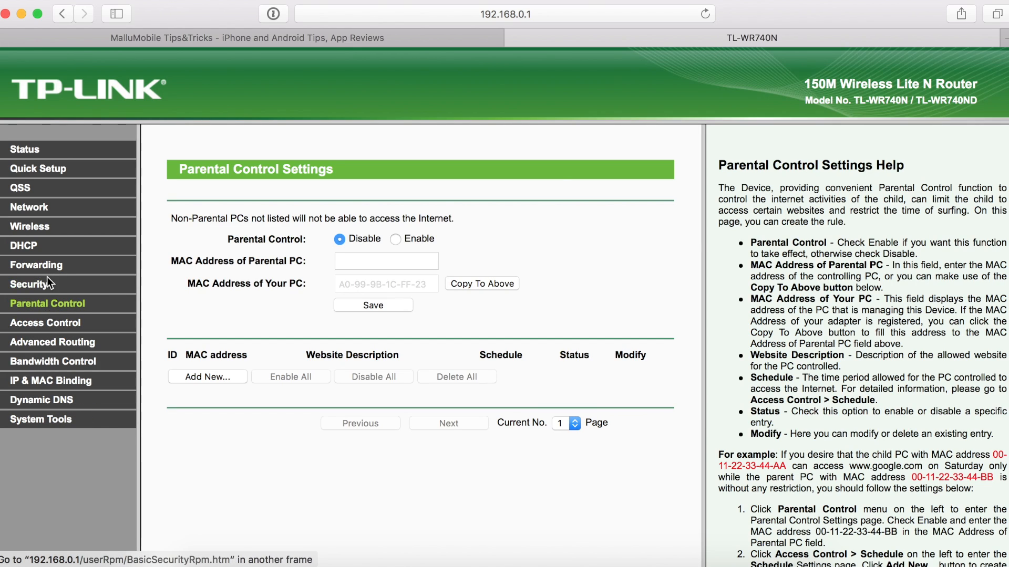
- Open the Wireless MAC Filtering page in the router's wireless settings
click(31, 242)
click(32, 230)
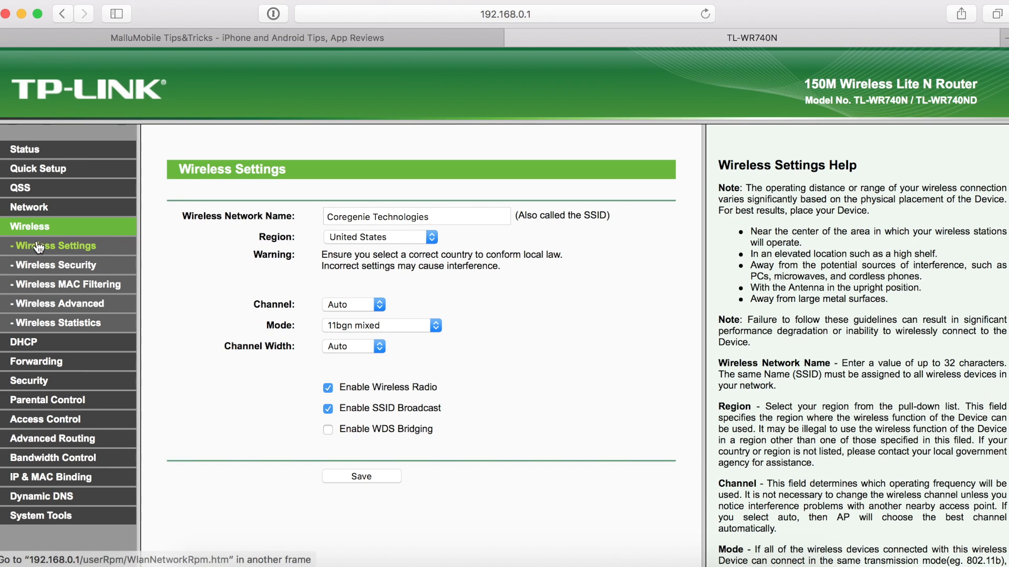
click(83, 289)
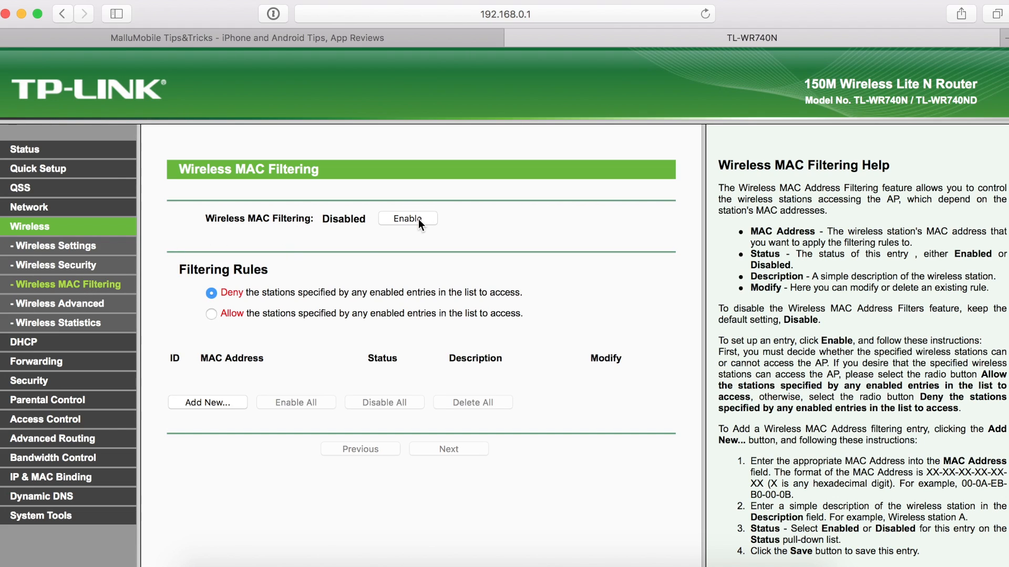
triple_click(246, 173)
triple_click(256, 173)
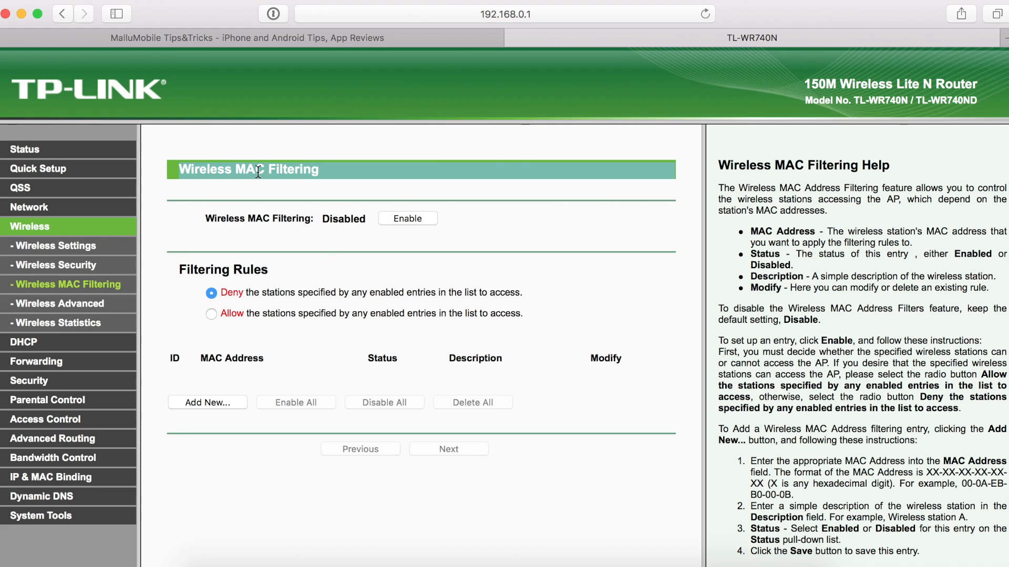
click(287, 164)
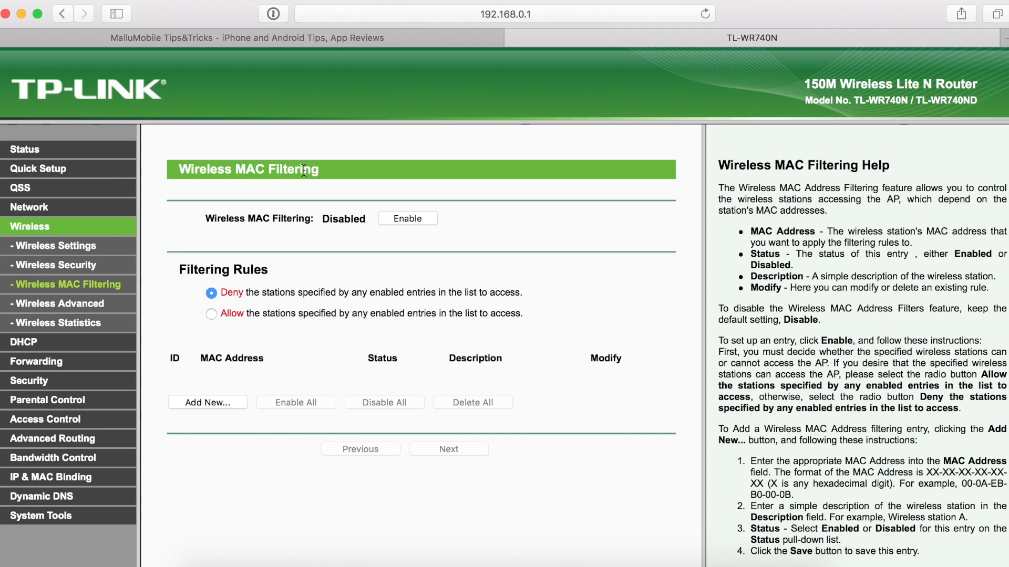
triple_click(226, 219)
click(240, 217)
- Reload the router page, return to Wireless MAC Filtering and enable the filtering
click(382, 217)
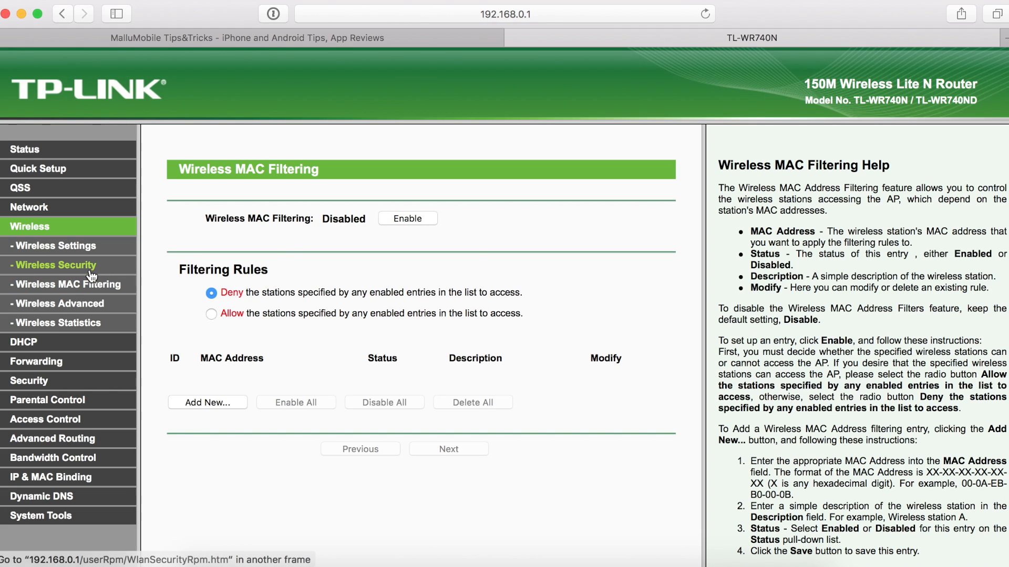
click(108, 286)
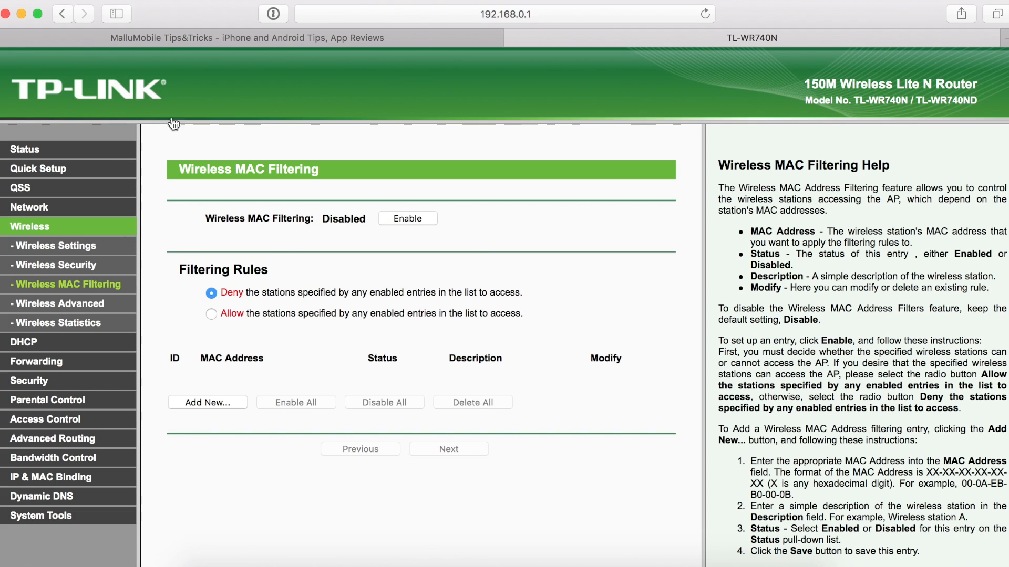
click(705, 14)
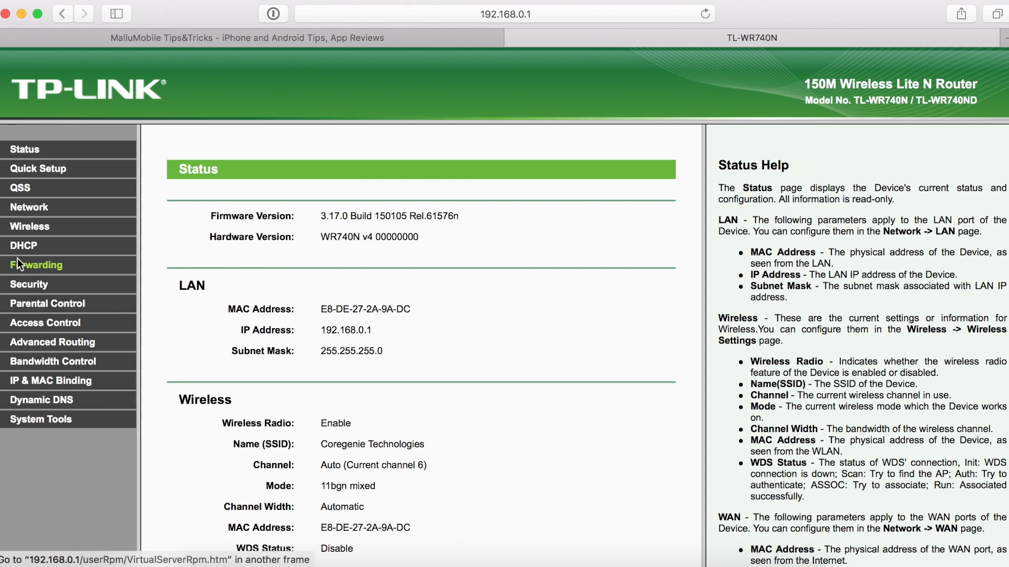
click(29, 227)
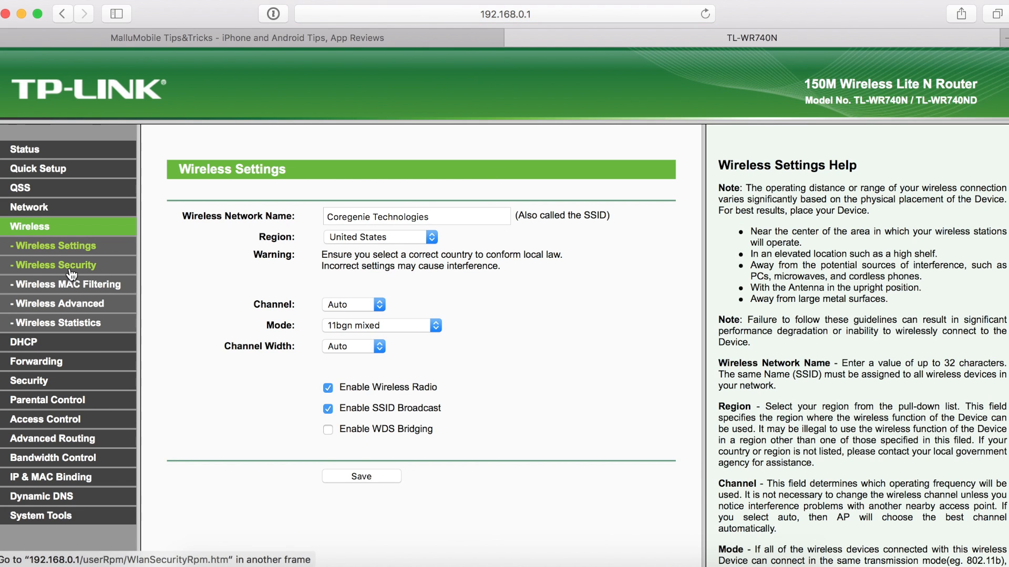
click(70, 273)
click(71, 285)
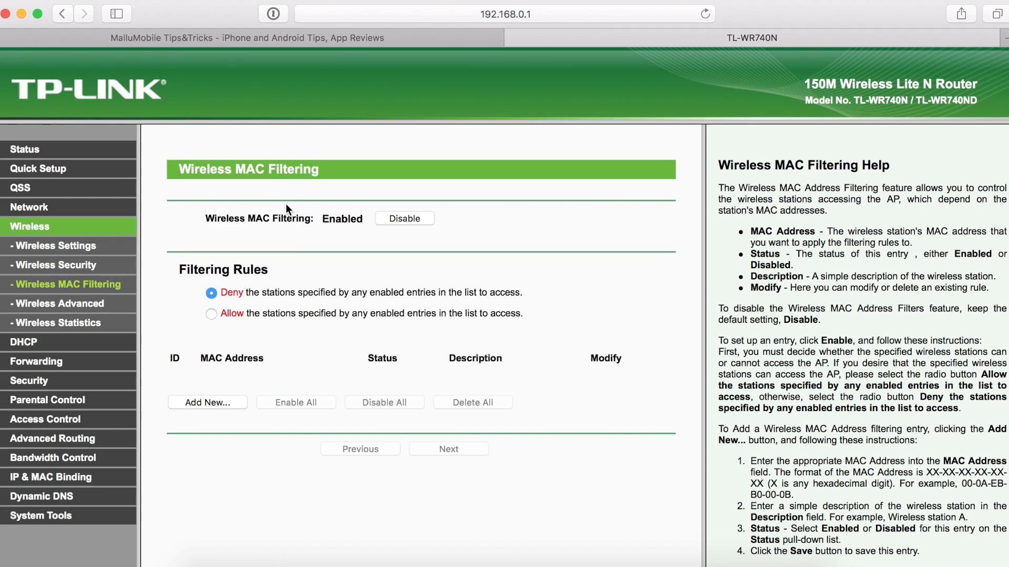
- Add a filtering entry for the copied MAC address 08-EC-A9-DD-3C-95 with a person's name as description and status Enabled, and save it
click(203, 402)
click(341, 220)
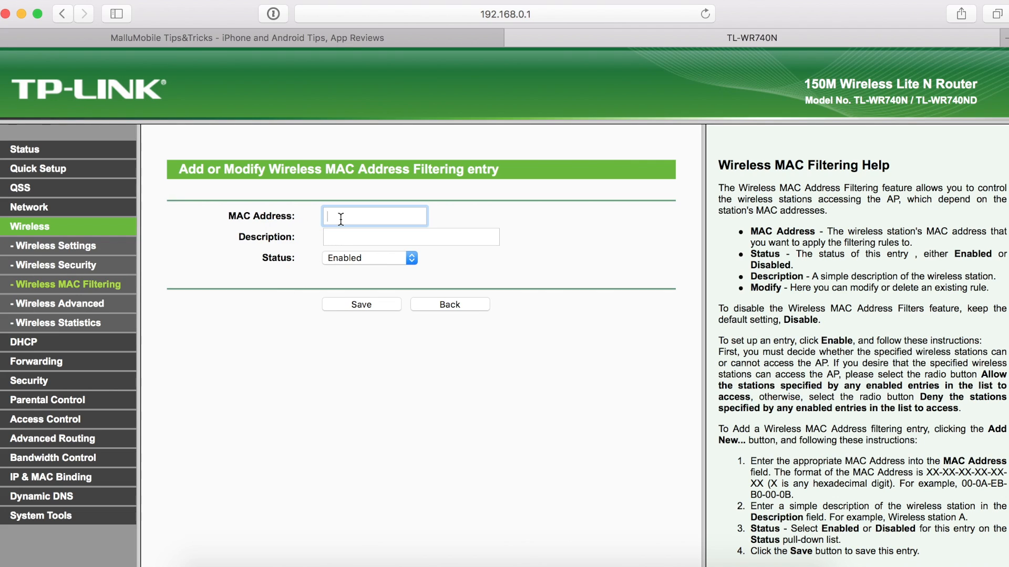
key(super+v)
click(354, 238)
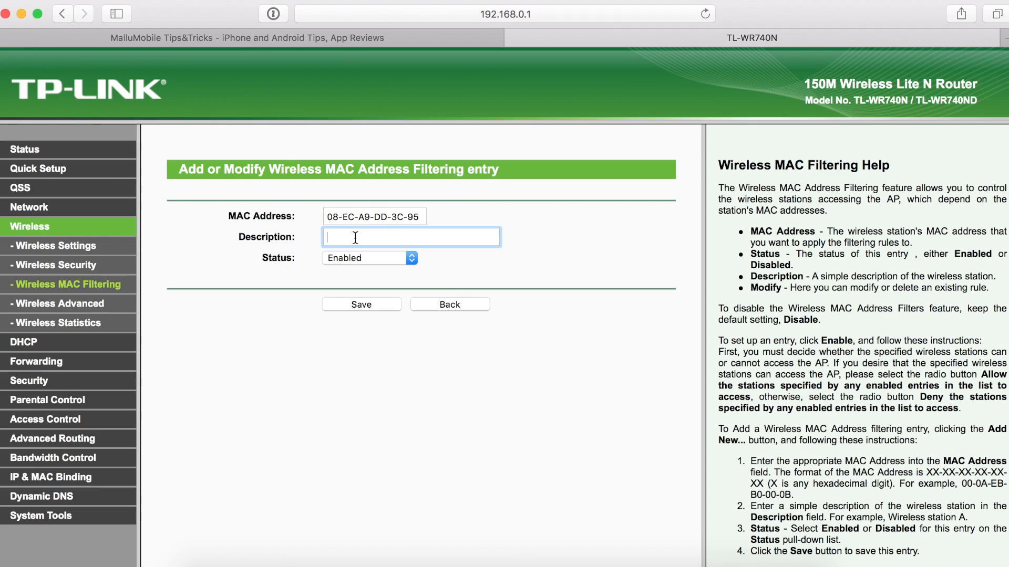
text(ANU)
click(363, 260)
click(376, 255)
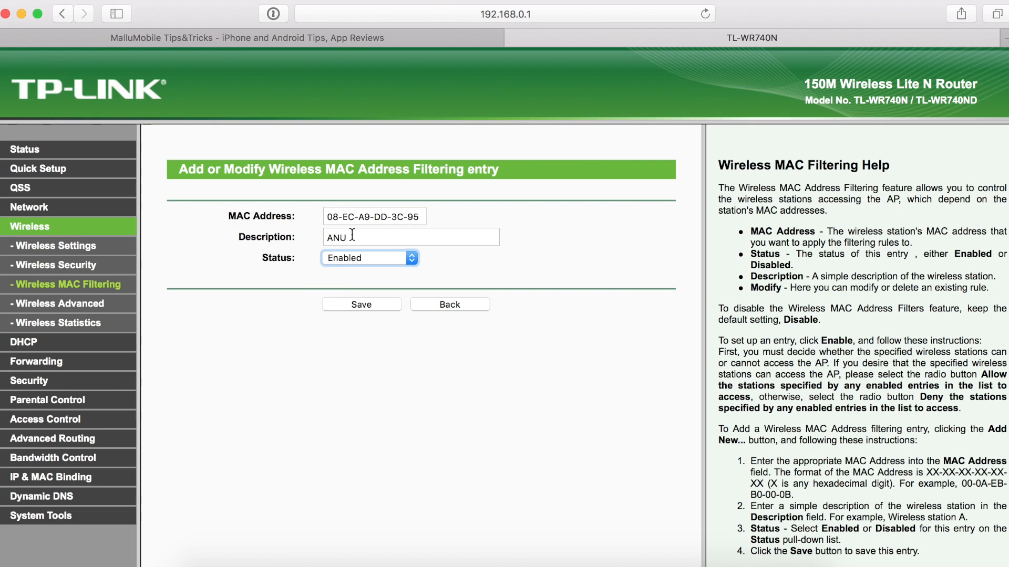
click(356, 305)
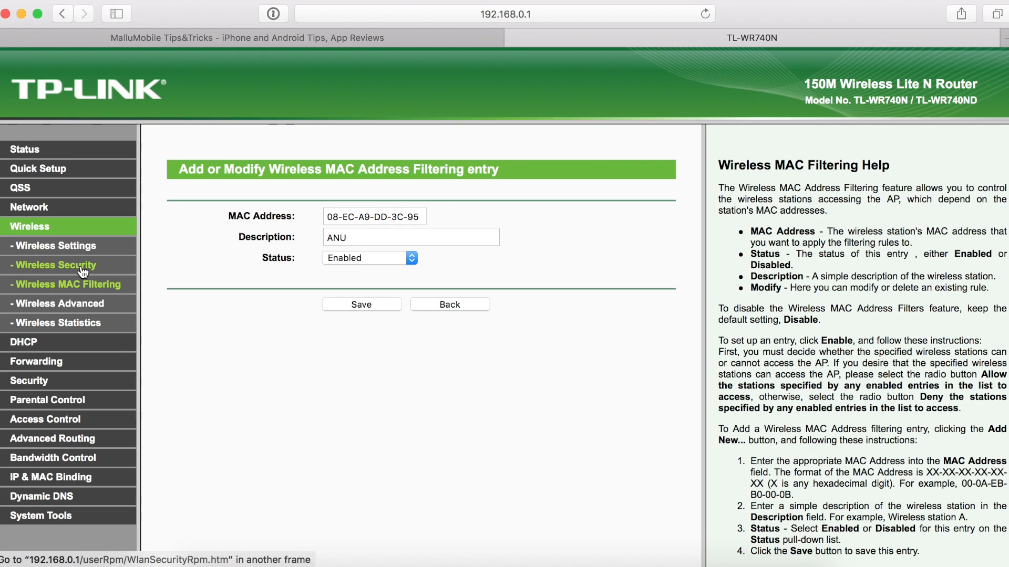
- Reload the router page and return to the Wireless MAC Filtering list
click(95, 284)
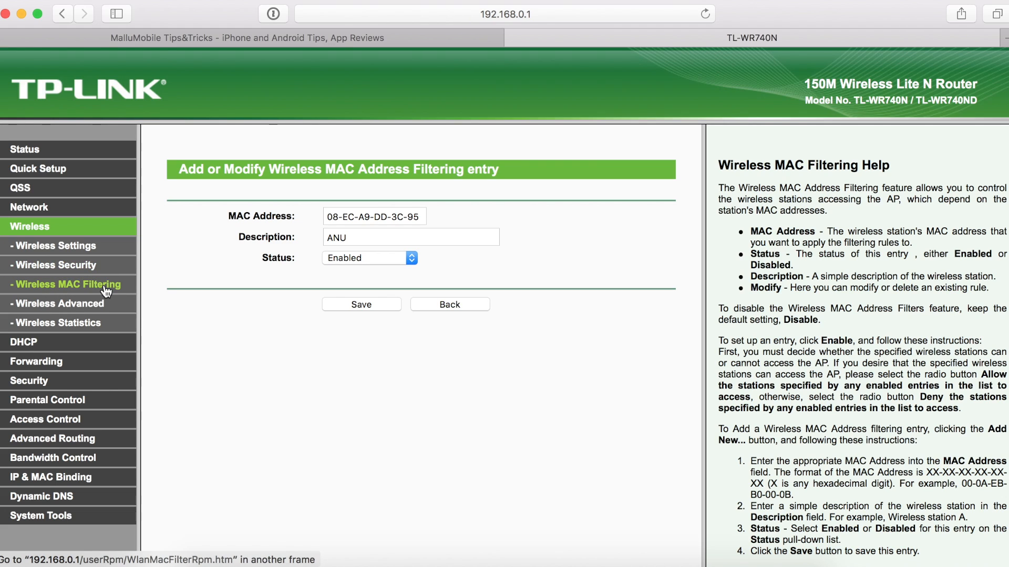
click(705, 14)
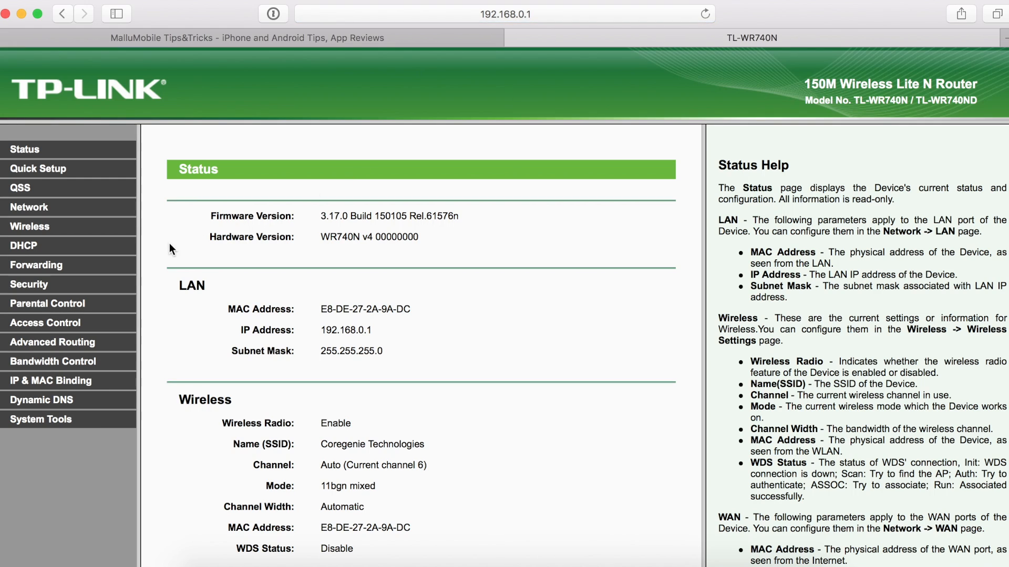
click(43, 227)
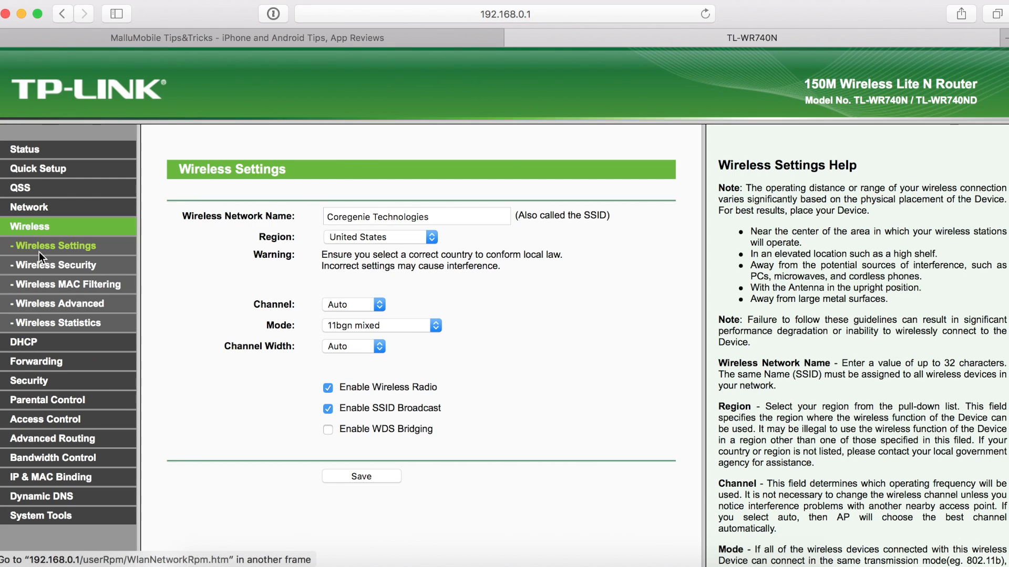
click(52, 285)
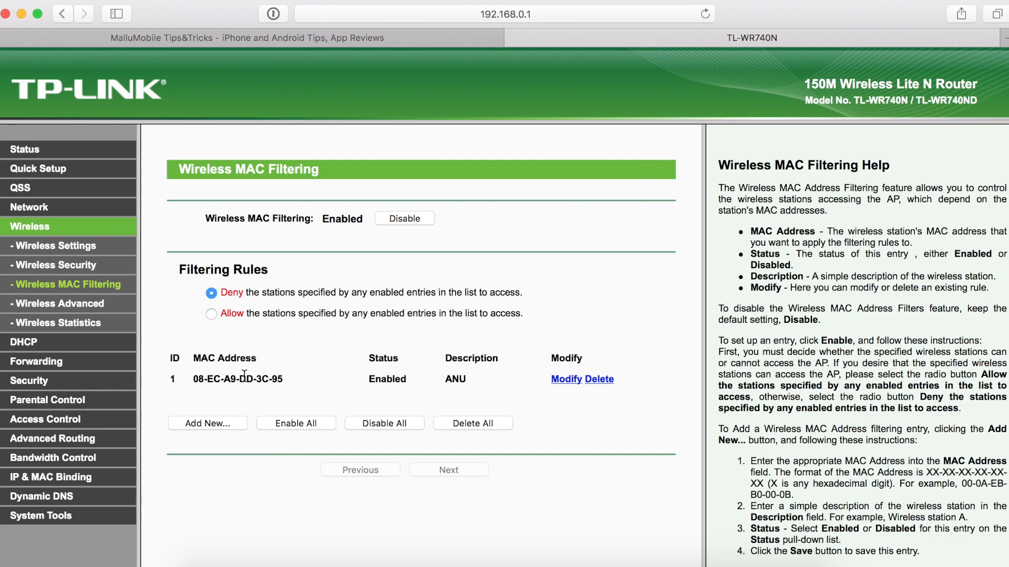
- Examine the MAC address of the saved deny entry in the Wireless MAC Filtering list
triple_click(244, 374)
click(202, 375)
double_click(230, 374)
triple_click(231, 374)
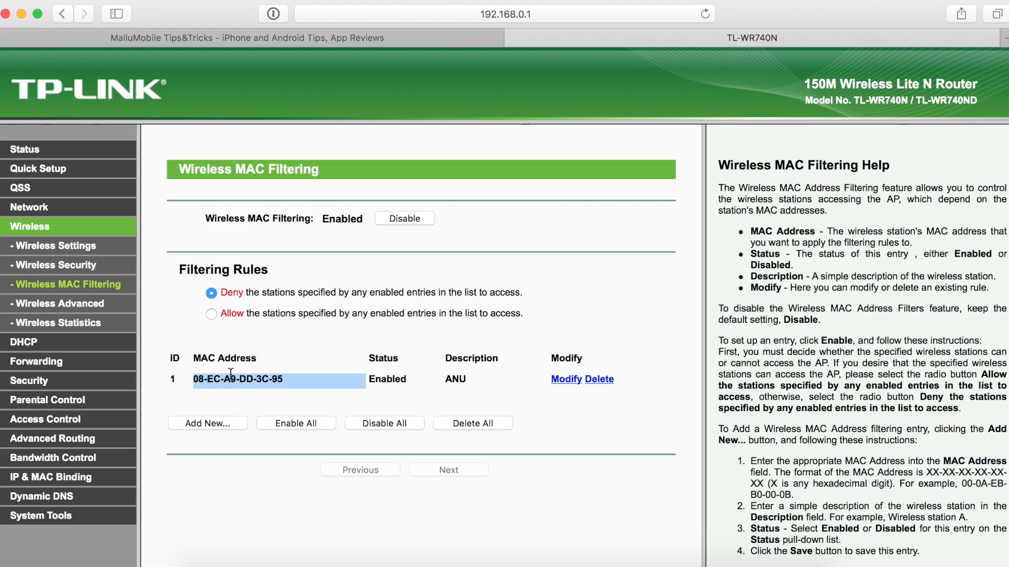
triple_click(230, 374)
triple_click(245, 378)
triple_click(245, 378)
triple_click(260, 379)
click(241, 339)
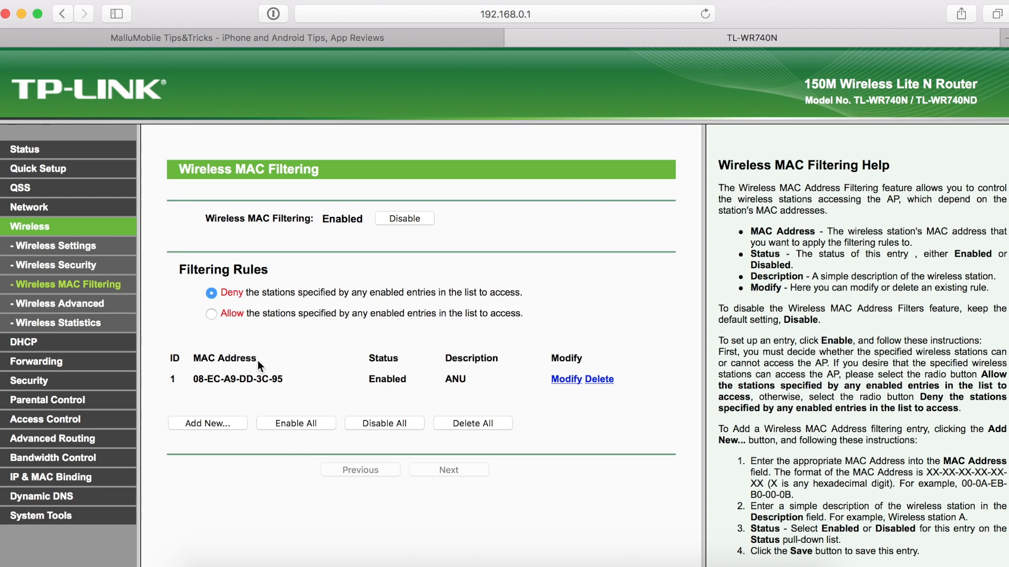
triple_click(246, 377)
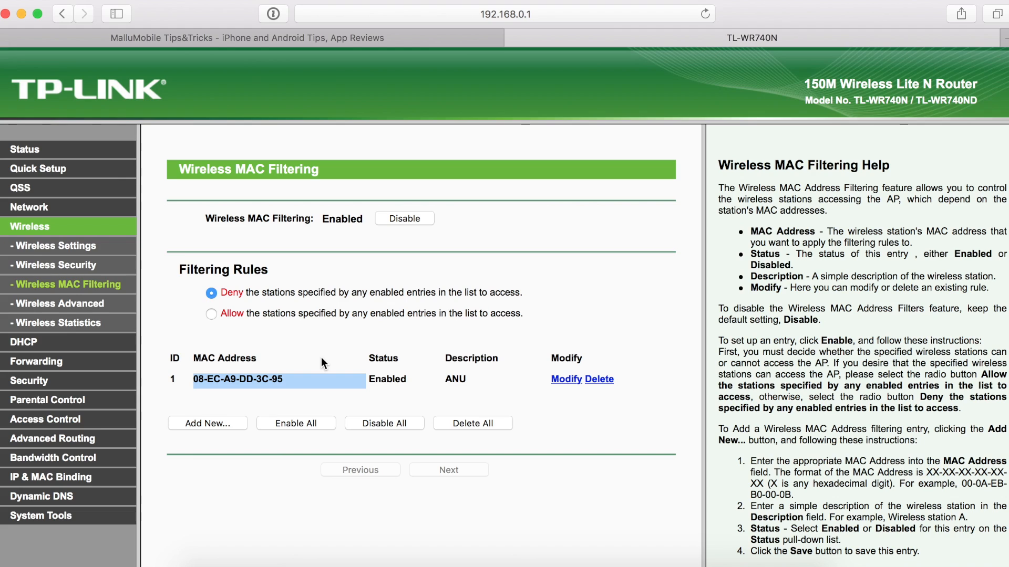
click(273, 376)
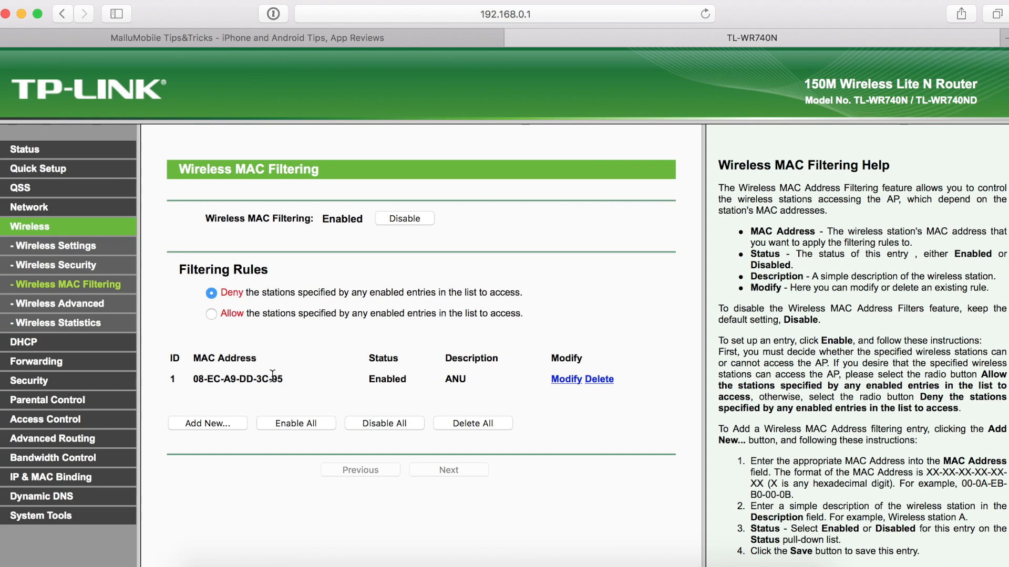
triple_click(273, 375)
click(365, 371)
click(595, 380)
click(598, 379)
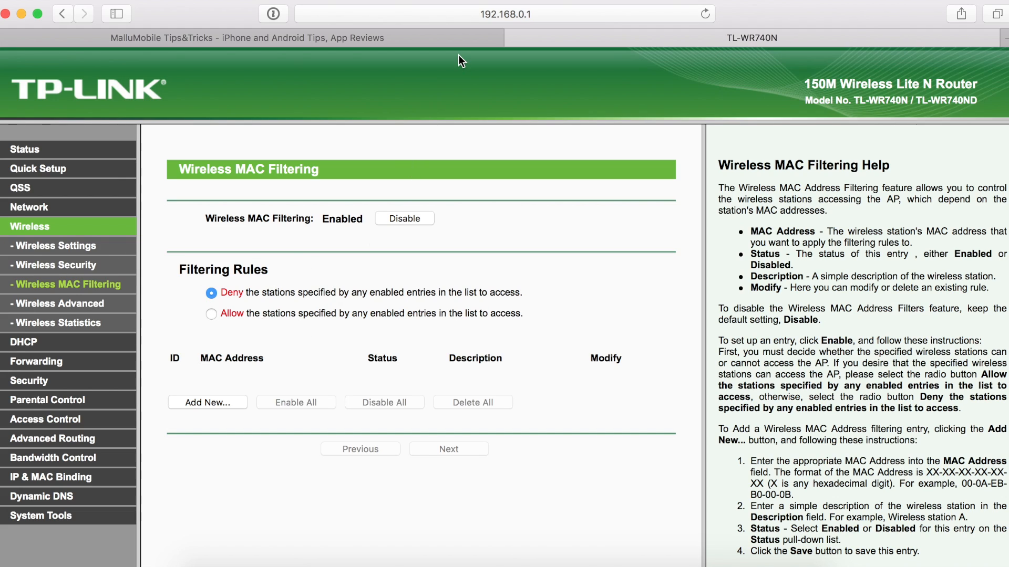
- Switch to the MalluMobile Tips&Tricks website
click(459, 36)
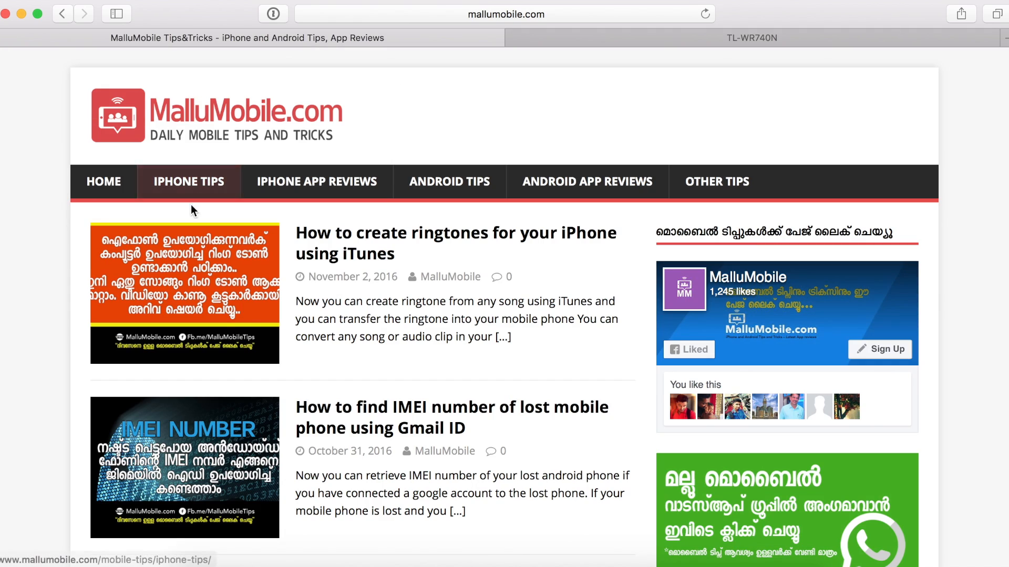